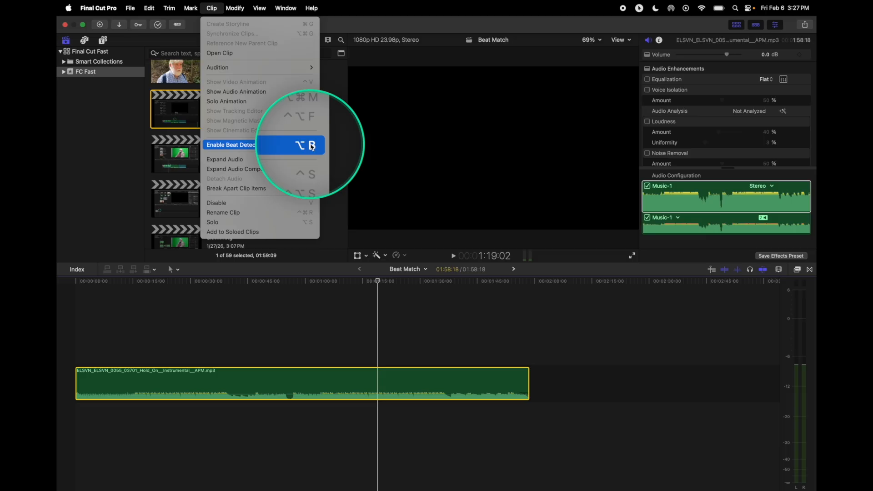
Enable beat detection on the music clip and fit the whole clip in the timeline.
click(385, 256)
click(385, 256)
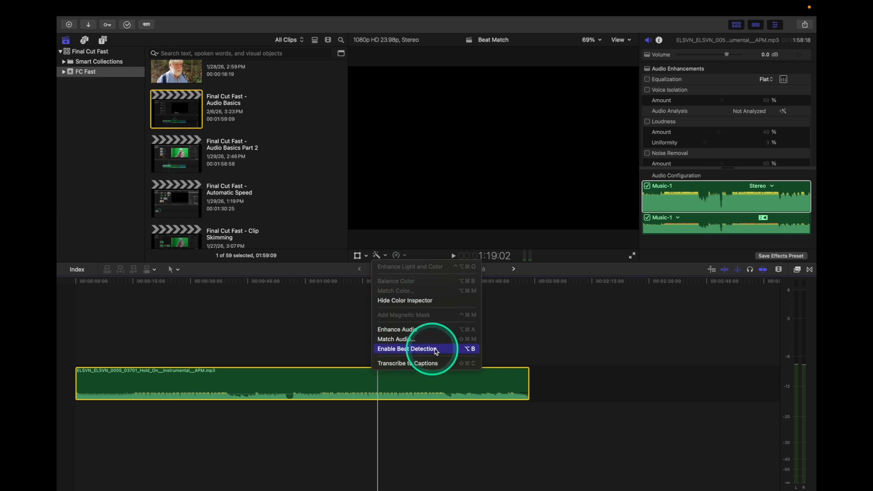
click(423, 351)
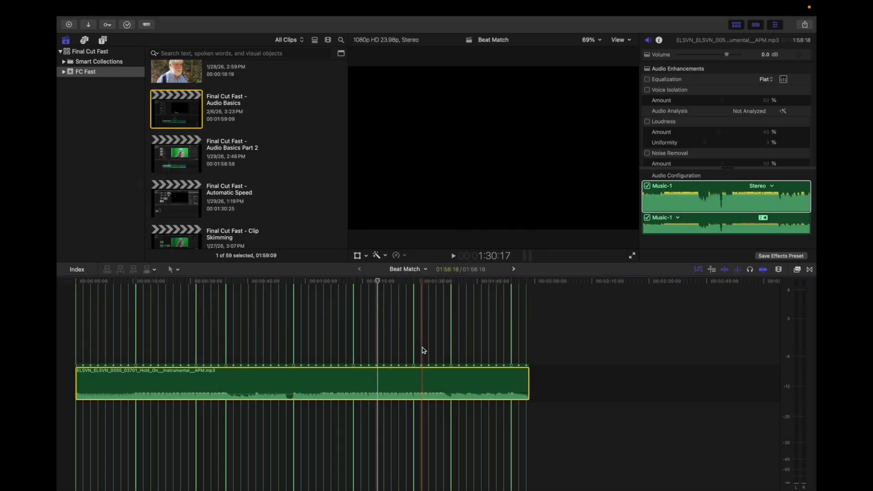
key(shift+z)
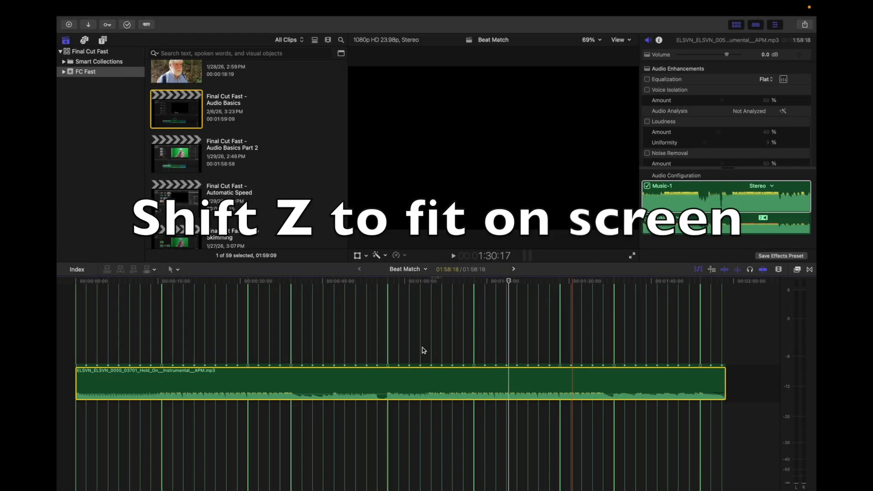
Examine the song part, bar and beat markers of the beat grid along the music clip.
drag(439, 347, 471, 334)
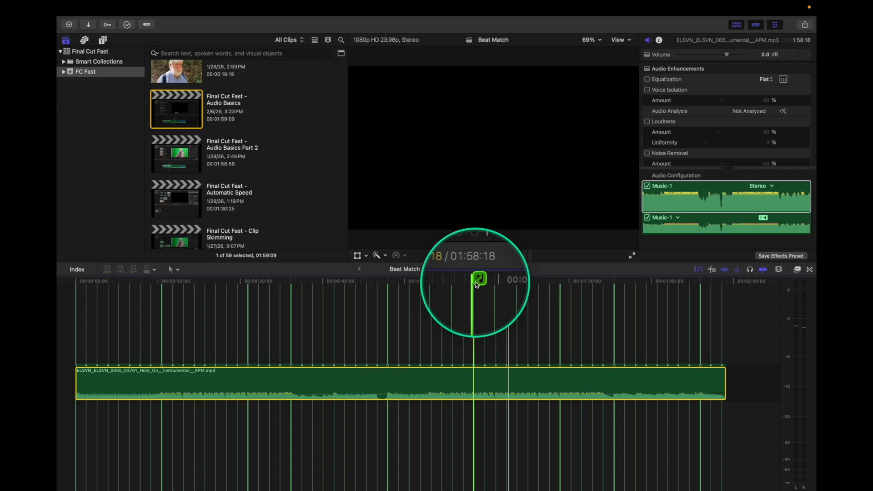
drag(473, 285, 459, 312)
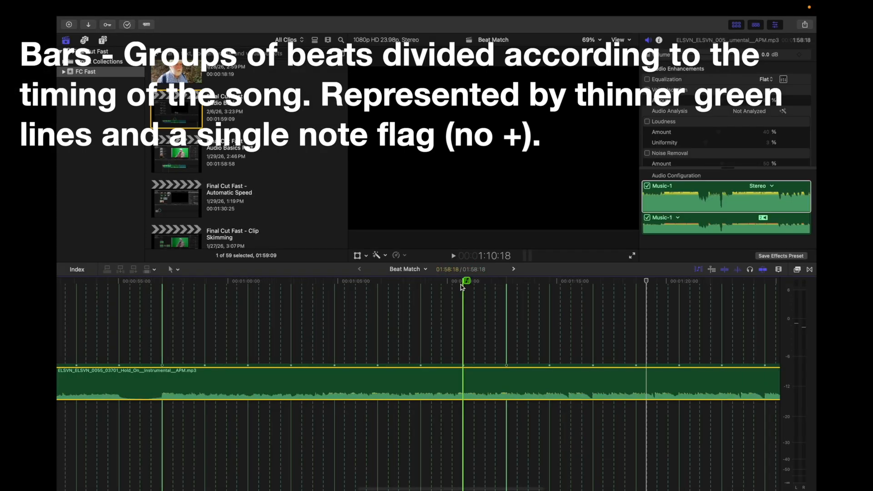
key(super+equal)
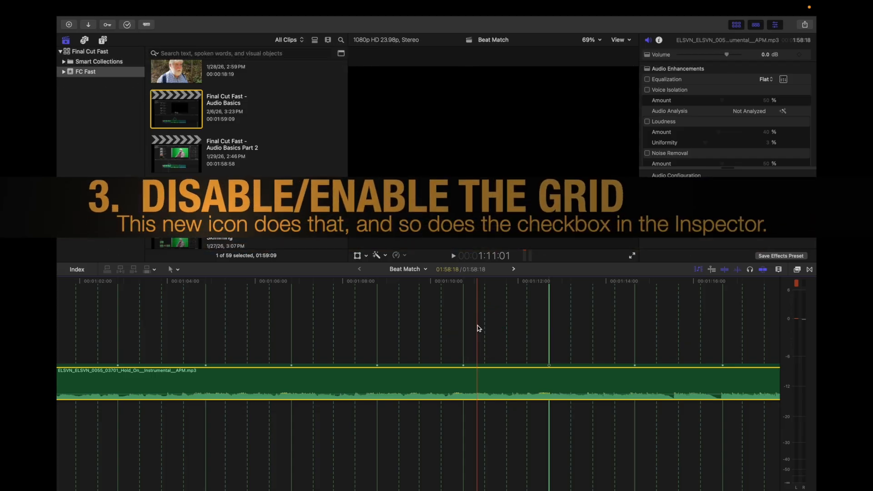
Turn the timeline's beat grid off and back on.
click(510, 307)
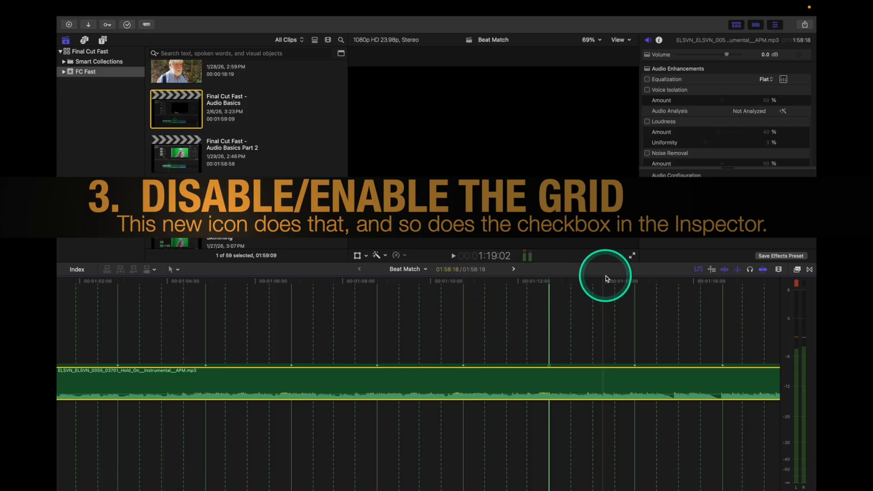
click(698, 269)
click(698, 269)
click(698, 269)
click(698, 269)
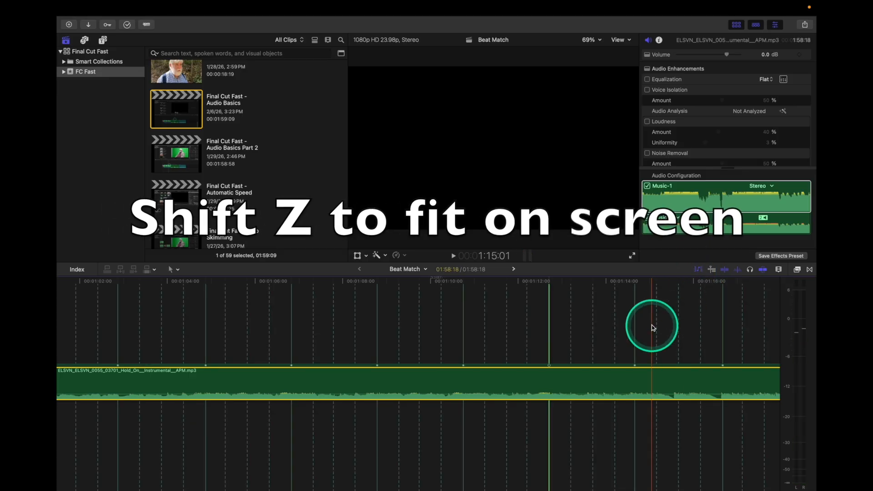
Blade the music clip at the song parts at 1:12:17 and 1:28:11.
key(shift+z)
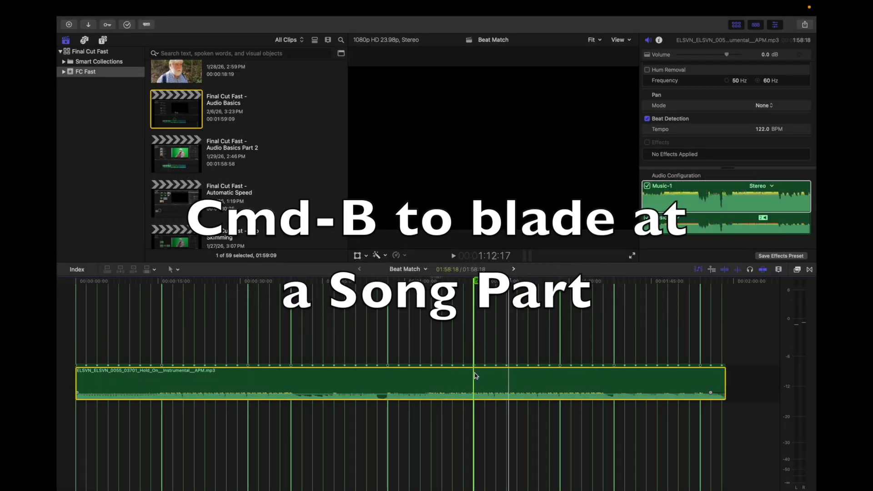
key(super+b)
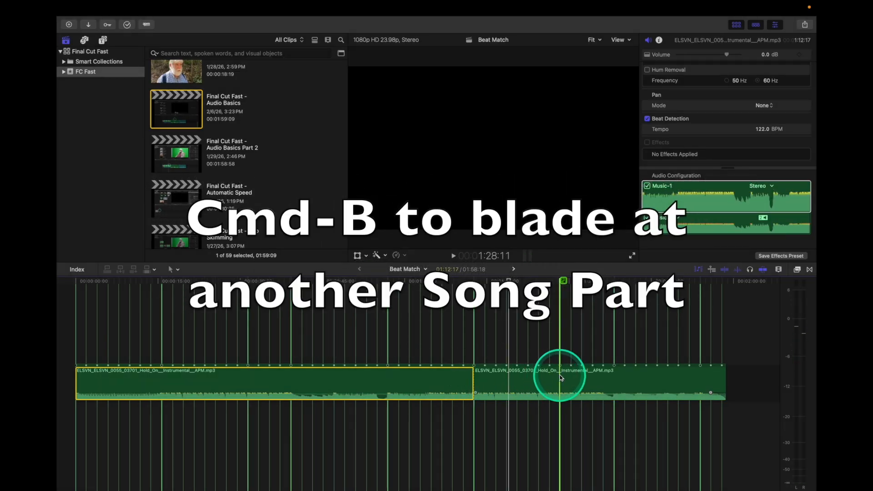
key(super+b)
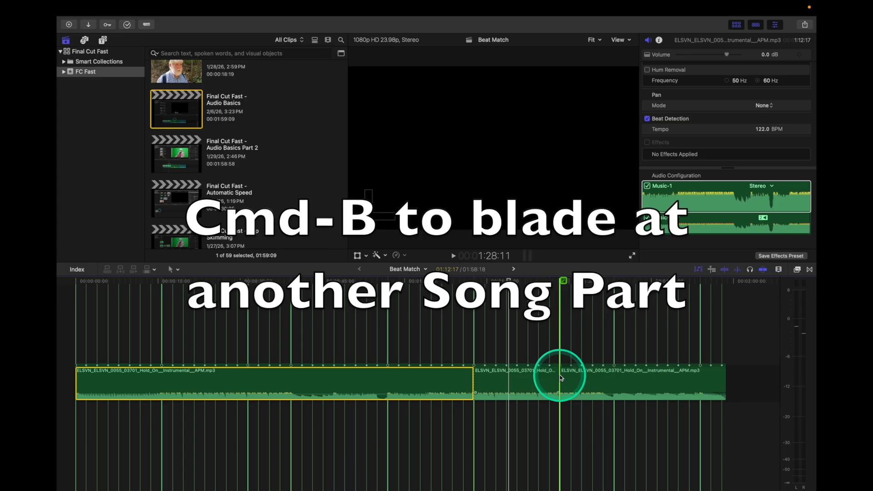
Delete the middle music section between the two cuts and play around the resulting edit.
click(525, 377)
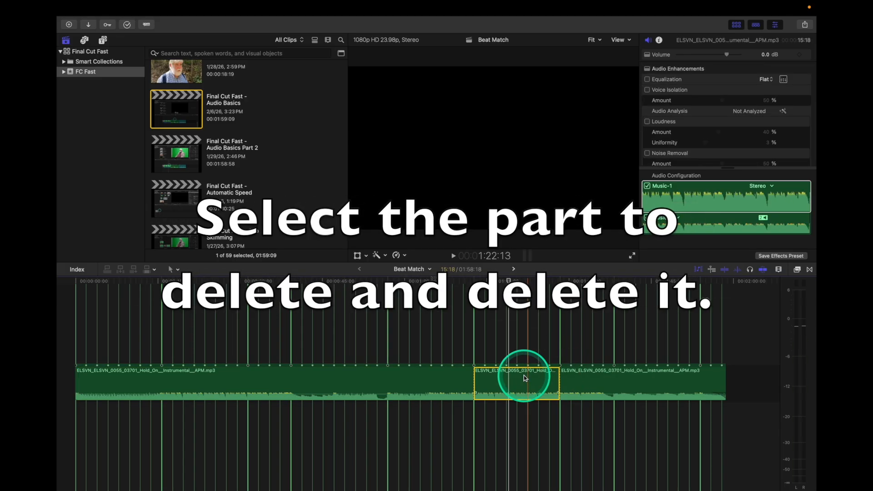
key(Delete)
click(523, 375)
key(shift+slash)
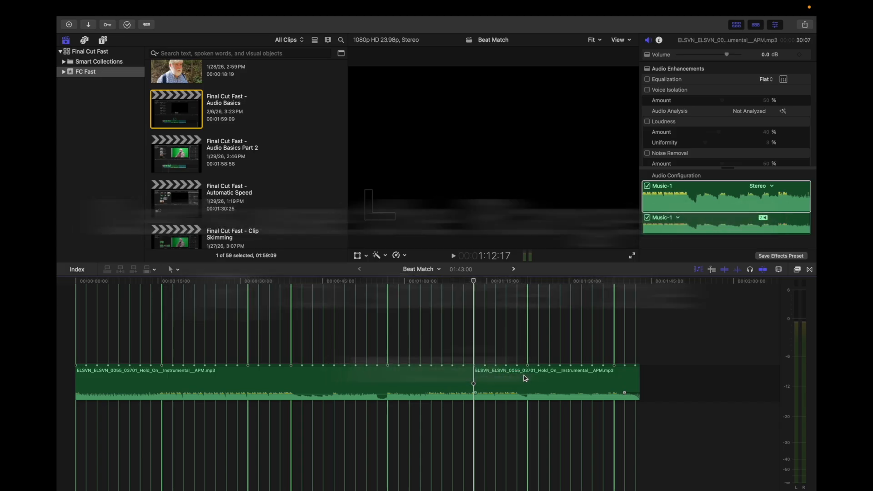
Range-select the music from the song part at 15:17 to the last song part, delete it, and play across the edit.
key(r)
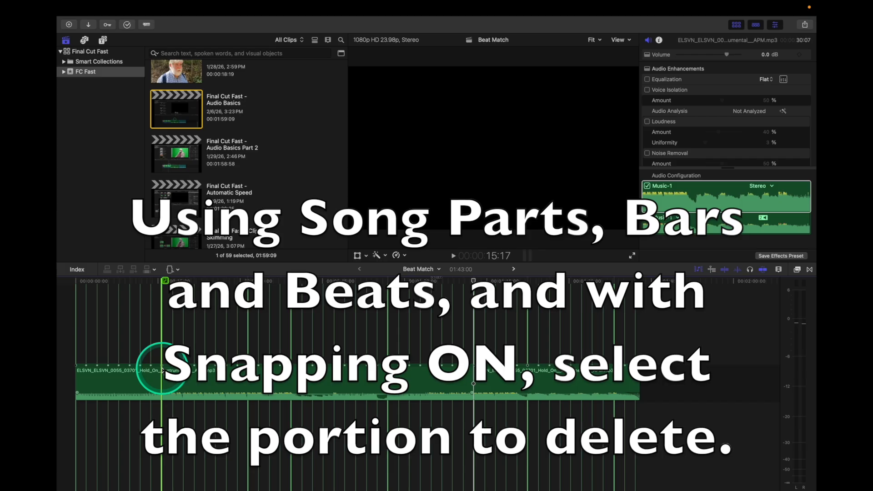
drag(162, 369, 614, 385)
key(Delete)
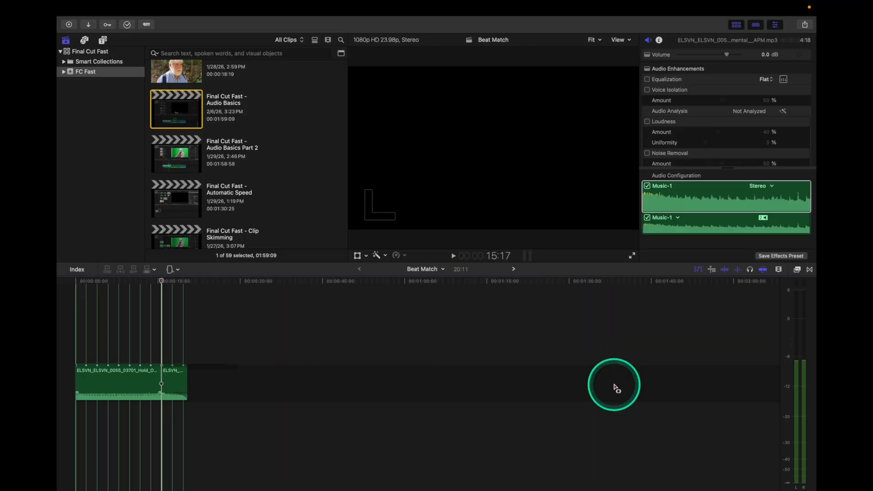
key(space)
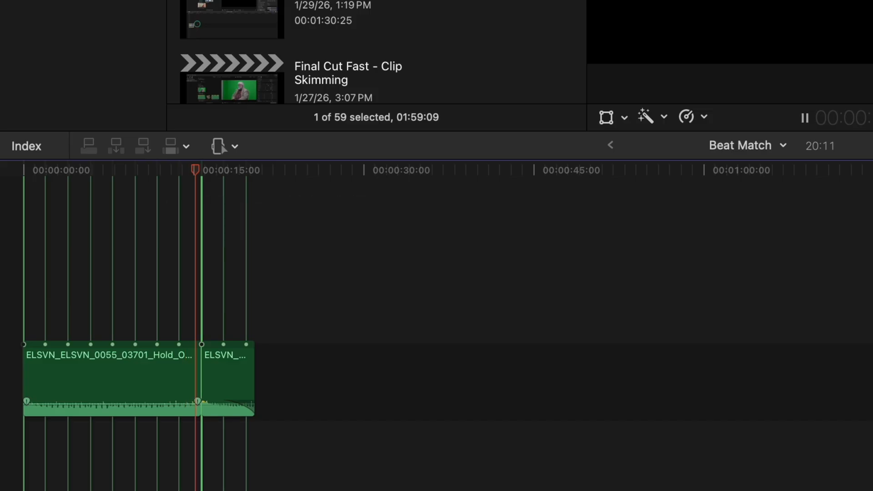
key(space)
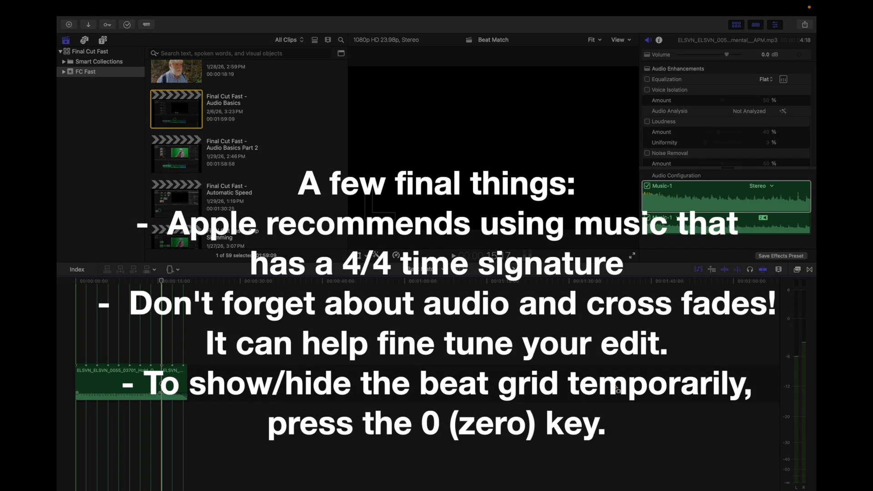
Ripple-trim the end of the first music clip back one bar to 13:18.
key(super+equal)
key(super+equal)
key(super+equal)
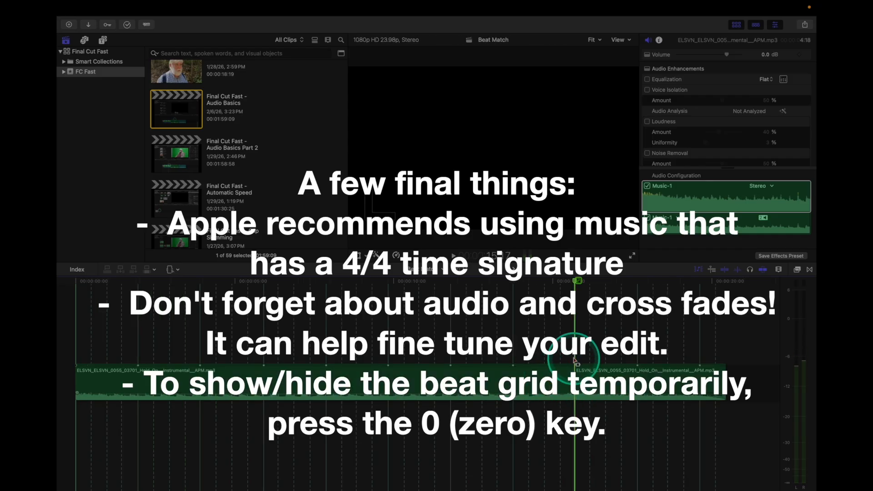
click(572, 380)
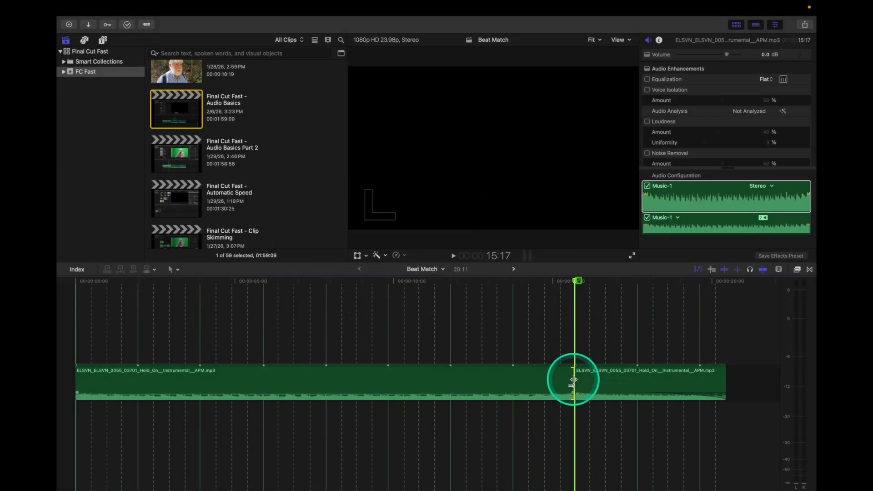
drag(569, 379, 514, 385)
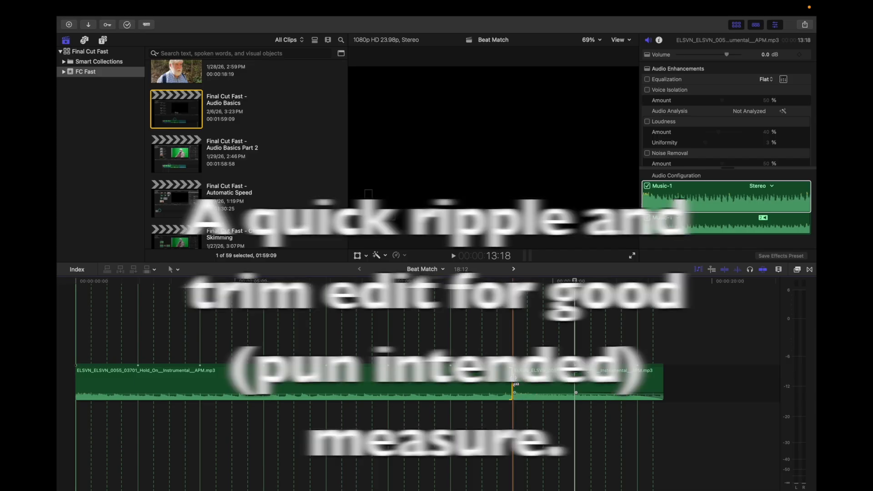
Roll the edit point between the two music clips back one bar to 11:20 with the Trim tool.
key(t)
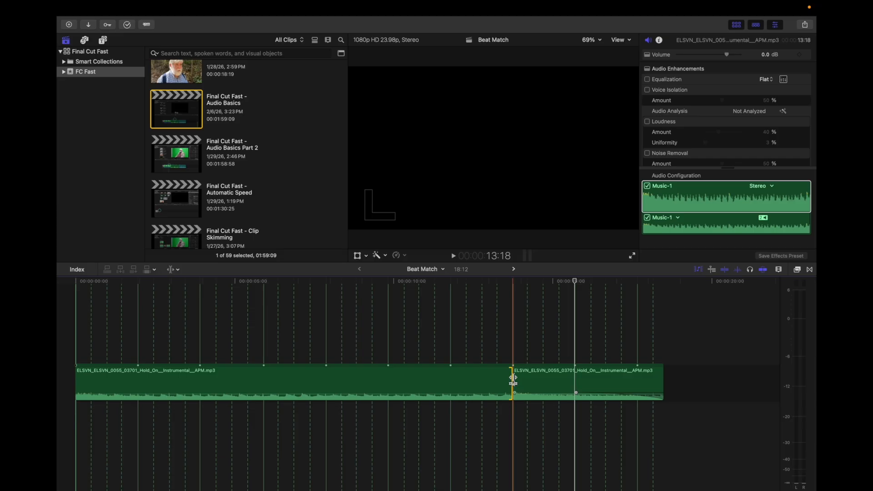
drag(512, 378, 514, 378)
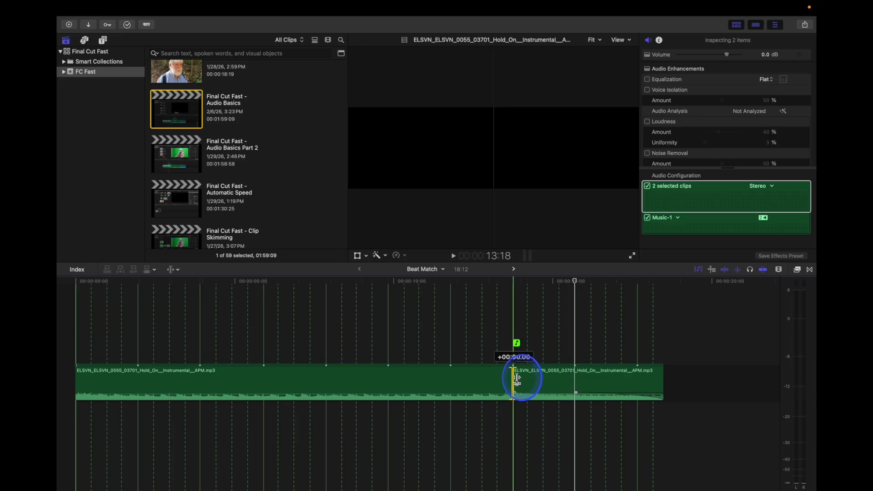
drag(464, 383, 452, 381)
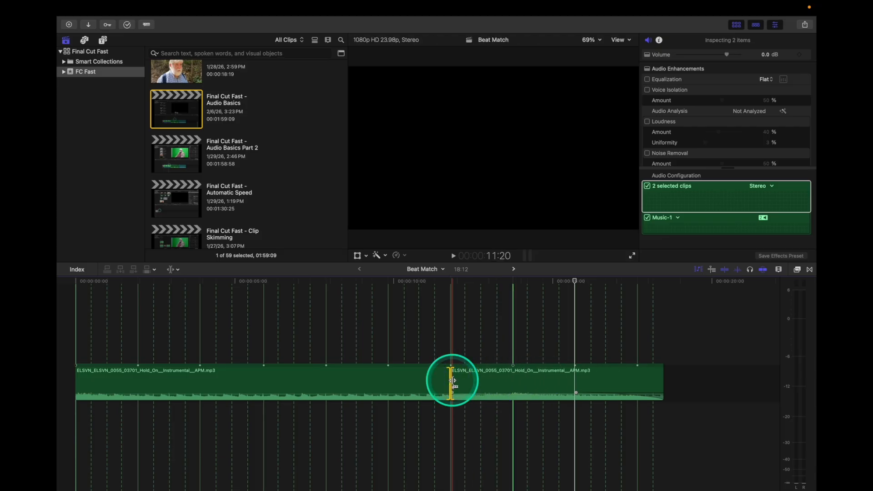